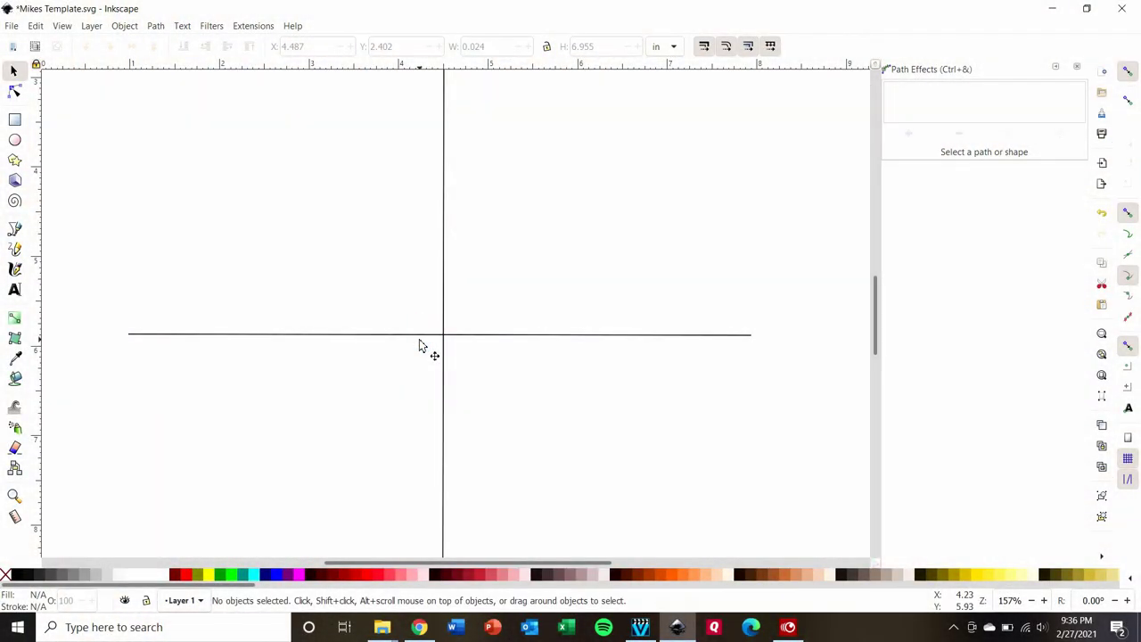
Step: Give the horizontal line a 0.125 in stroke width in Fill and Stroke
{"action": "left_click", "coordinate": [420, 336]}
{"action": "right_click", "coordinate": [421, 338]}
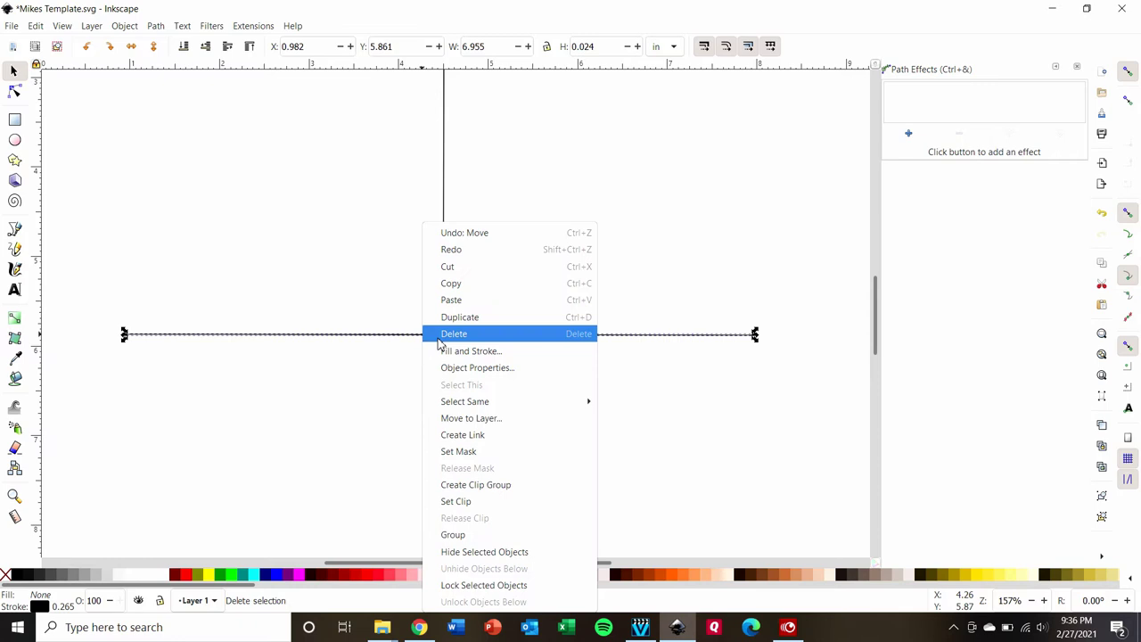
{"action": "left_click", "coordinate": [486, 351]}
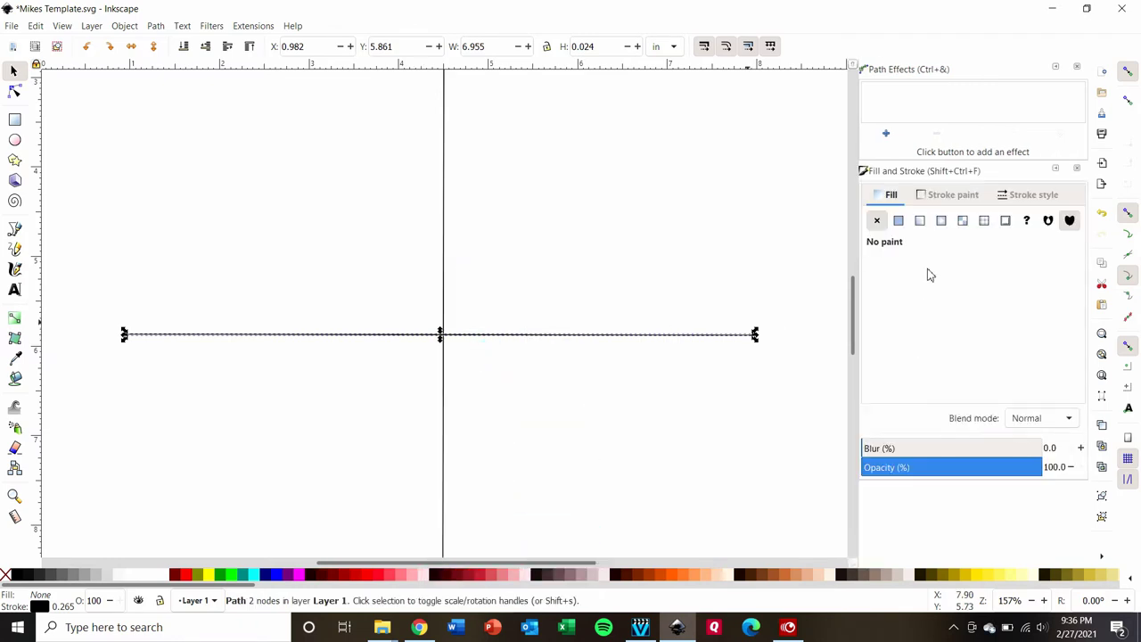
{"action": "left_click", "coordinate": [1077, 69]}
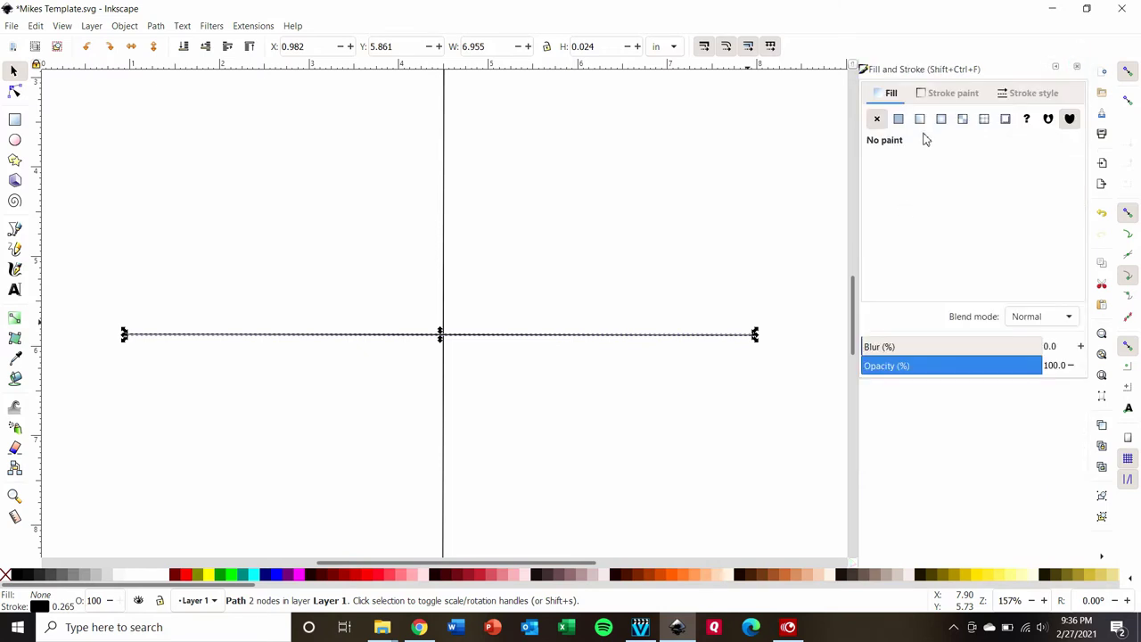
{"action": "left_click", "coordinate": [1024, 94]}
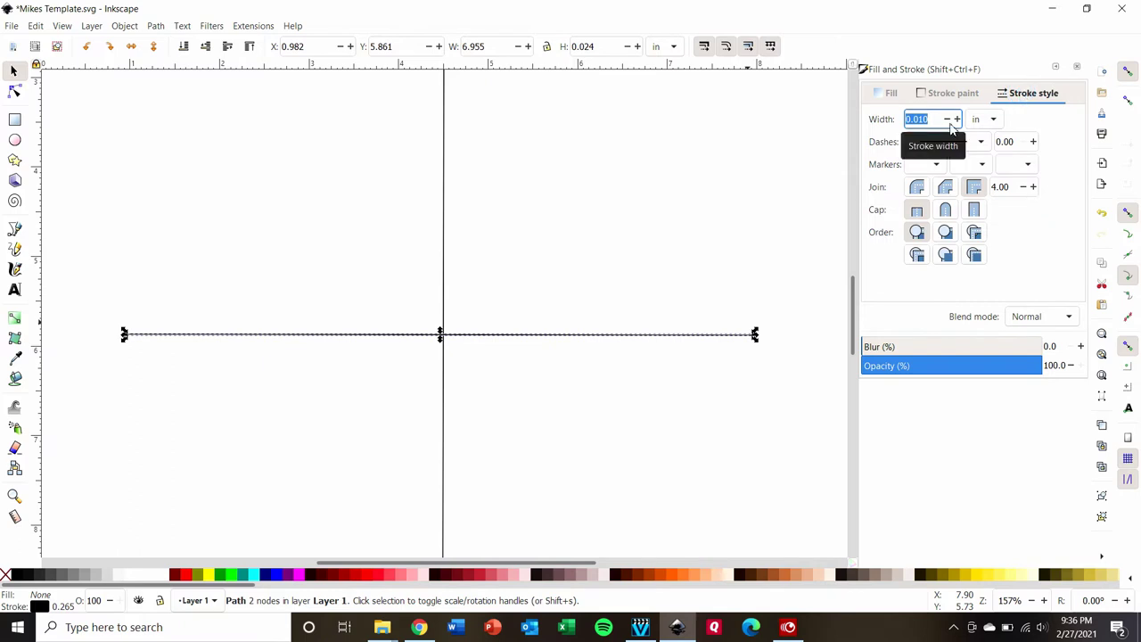
{"action": "type", "text": ".12"}
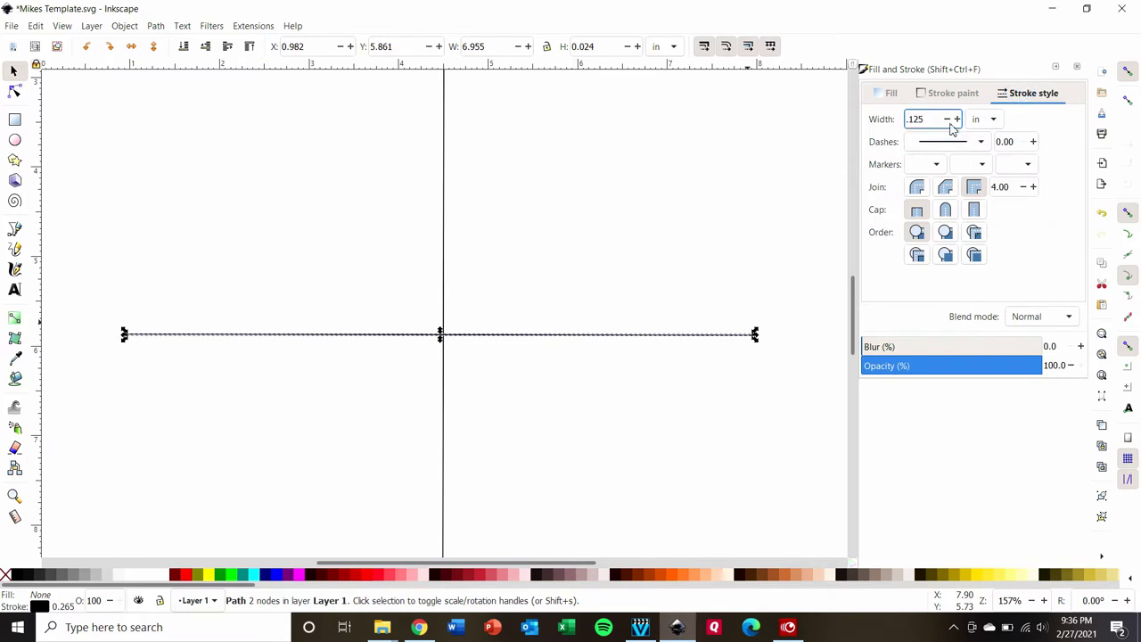
{"action": "type", "text": "5"}
{"action": "key", "text": "Return"}
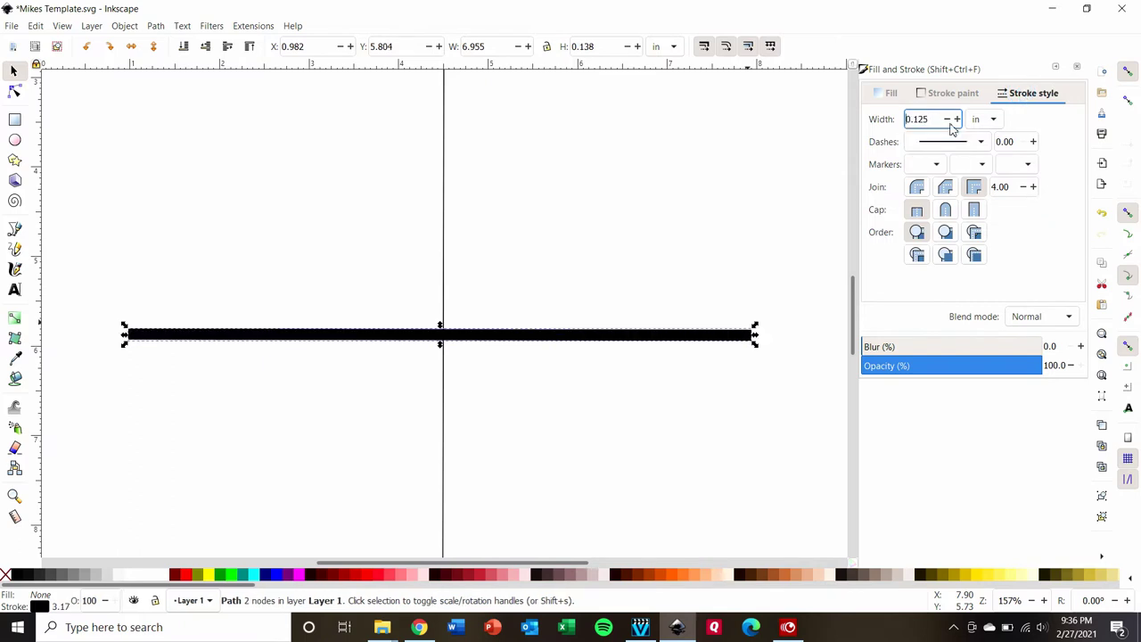
Step: Set the vertical line's stroke width to 0.125 in to match the horizontal one
{"action": "left_click", "coordinate": [443, 205]}
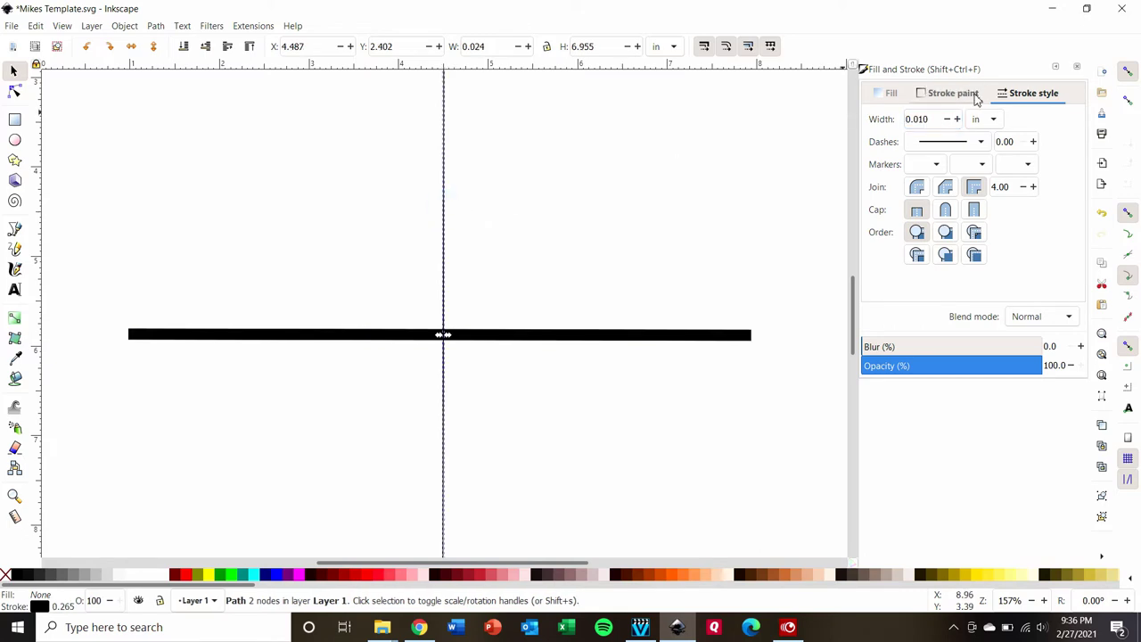
{"action": "left_click", "coordinate": [935, 118]}
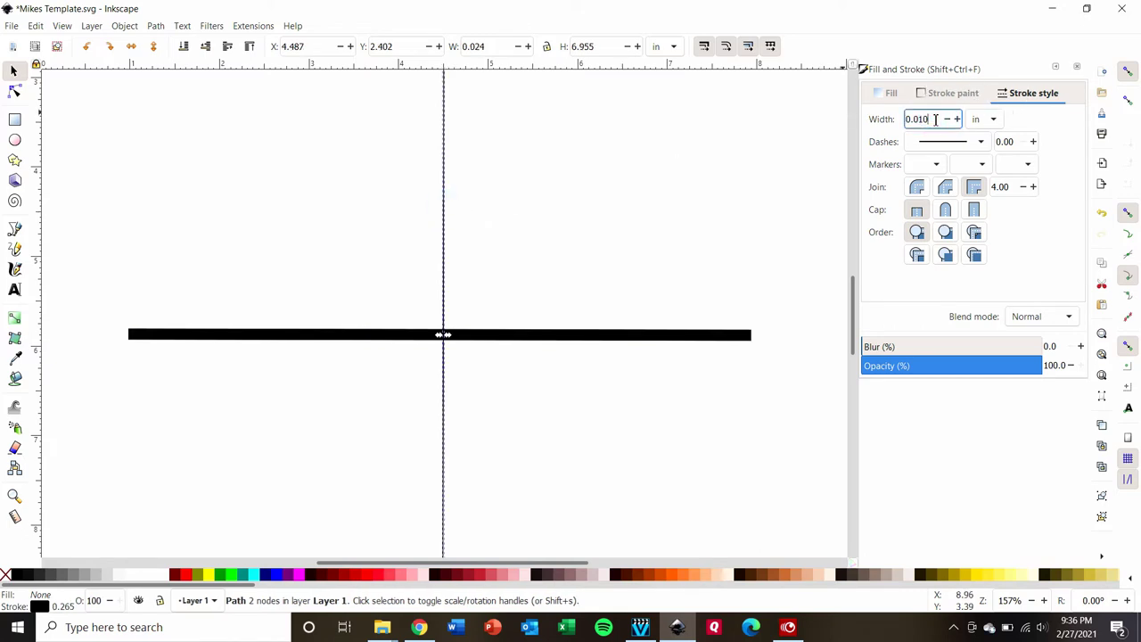
{"action": "double_click", "coordinate": [935, 119]}
{"action": "type", "text": ".125"}
{"action": "key", "text": "Return"}
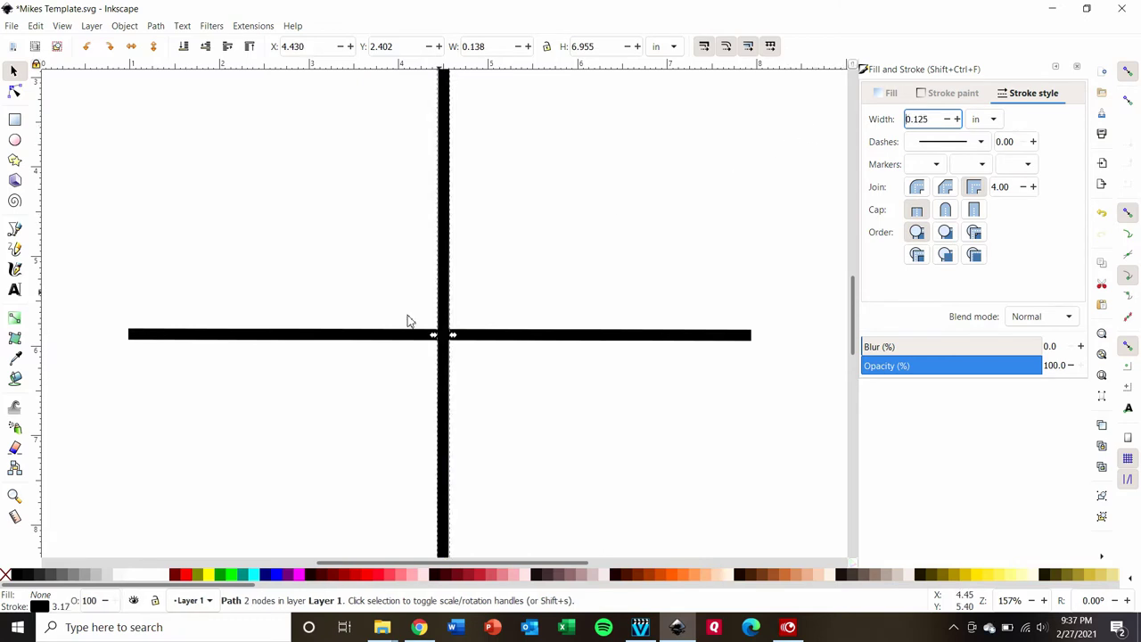
{"action": "left_click", "coordinate": [552, 418]}
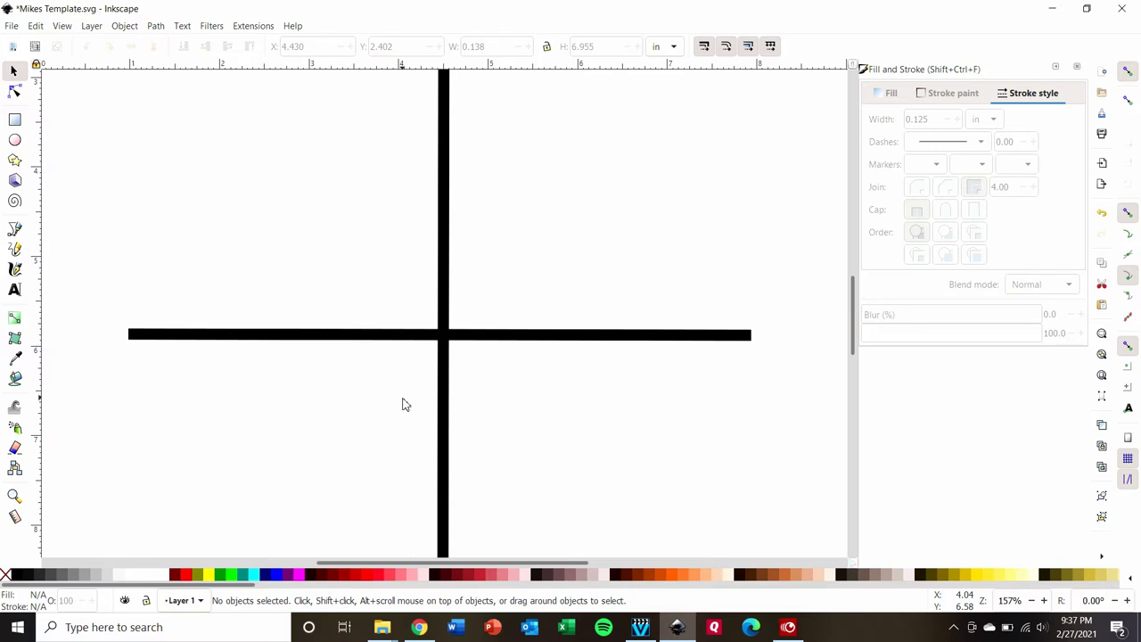
Step: Combine both lines into a single path and give it round caps
{"action": "key", "text": "ctrl+a"}
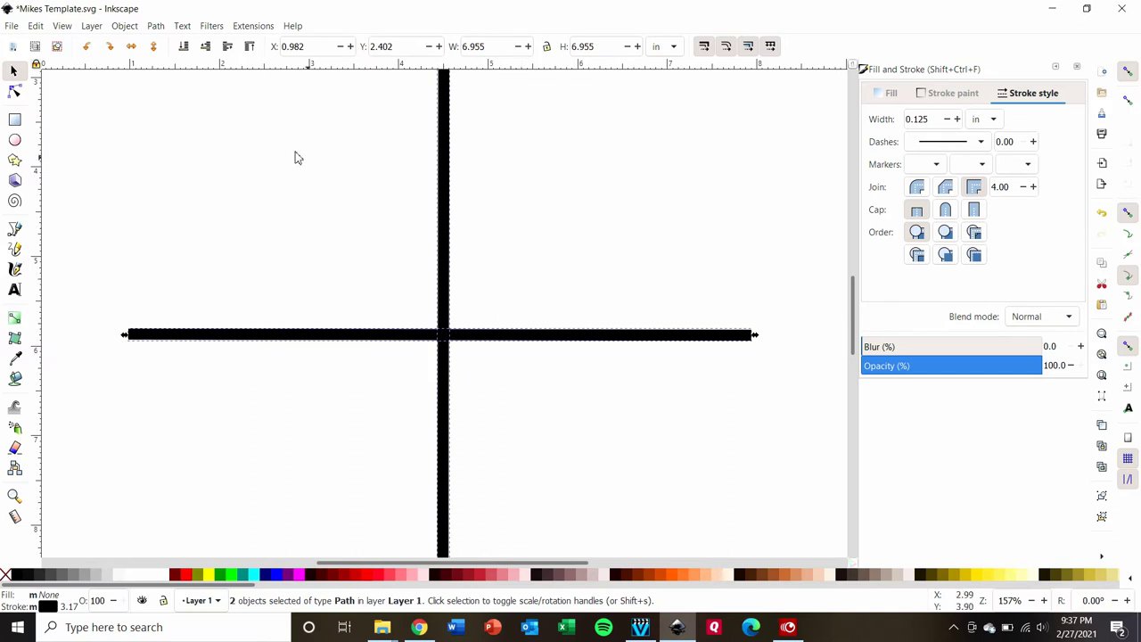
{"action": "left_click", "coordinate": [125, 26]}
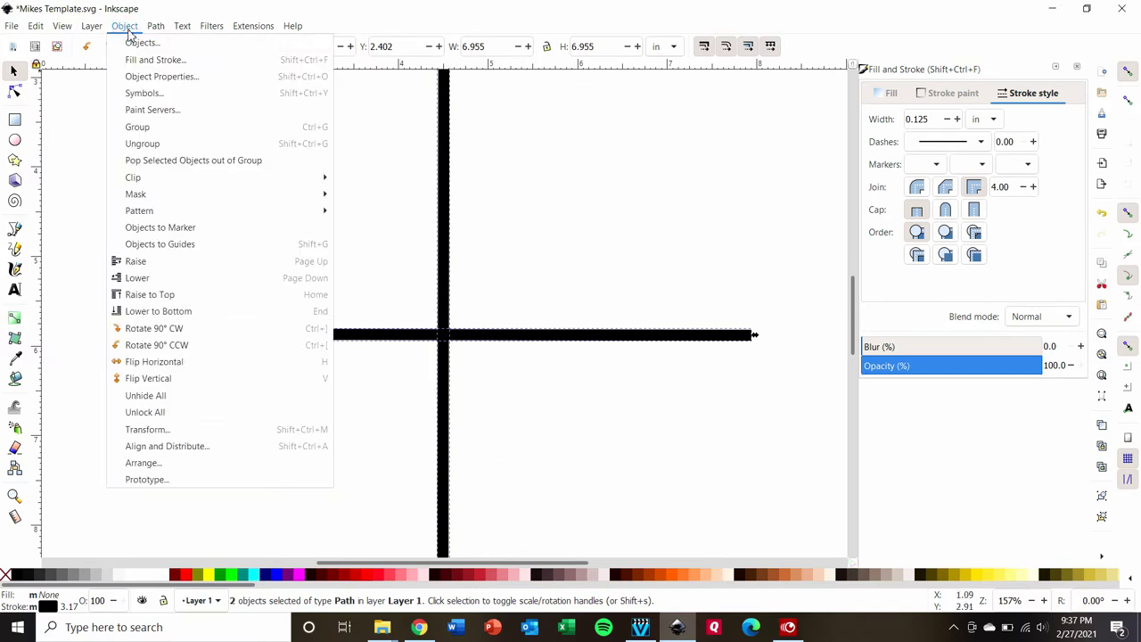
{"action": "mouse_move", "coordinate": [155, 26]}
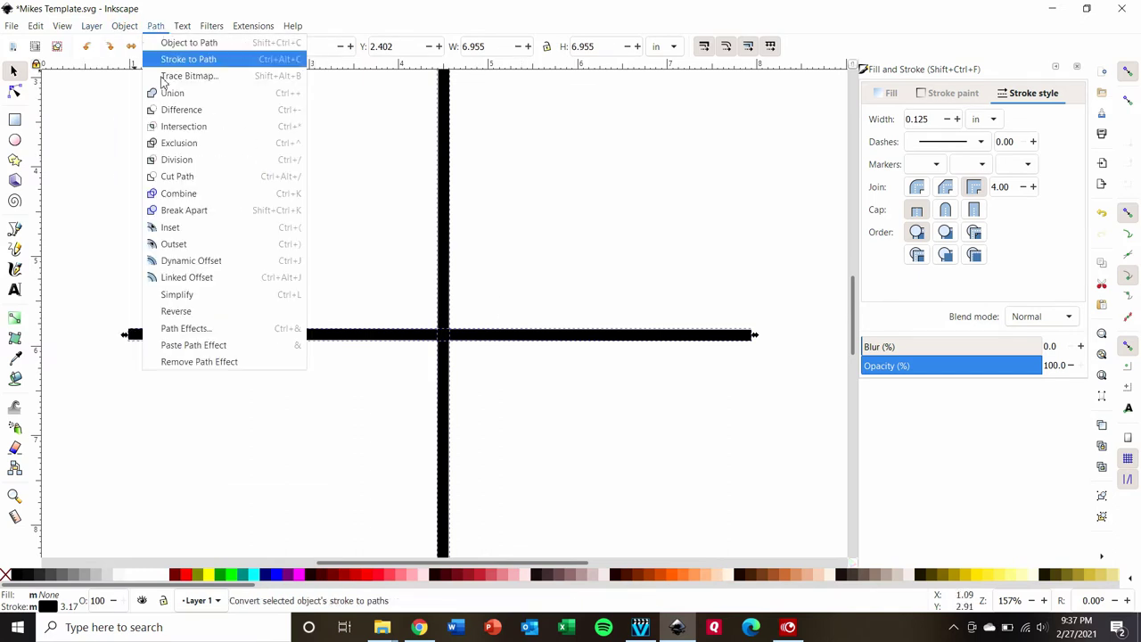
{"action": "left_click", "coordinate": [176, 204]}
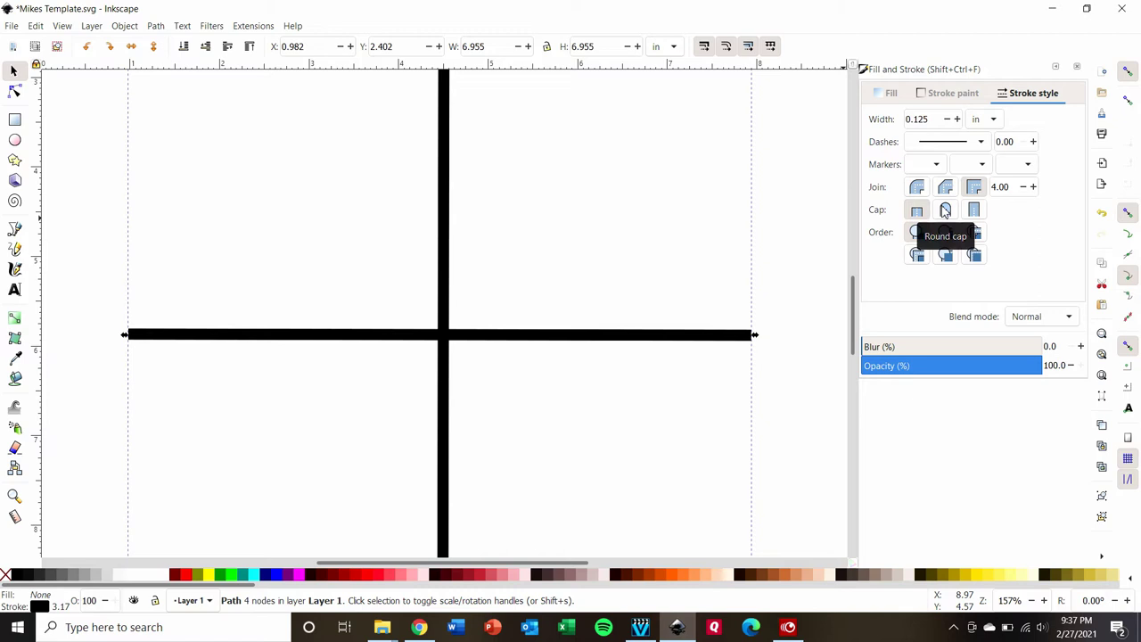
{"action": "left_click", "coordinate": [945, 211]}
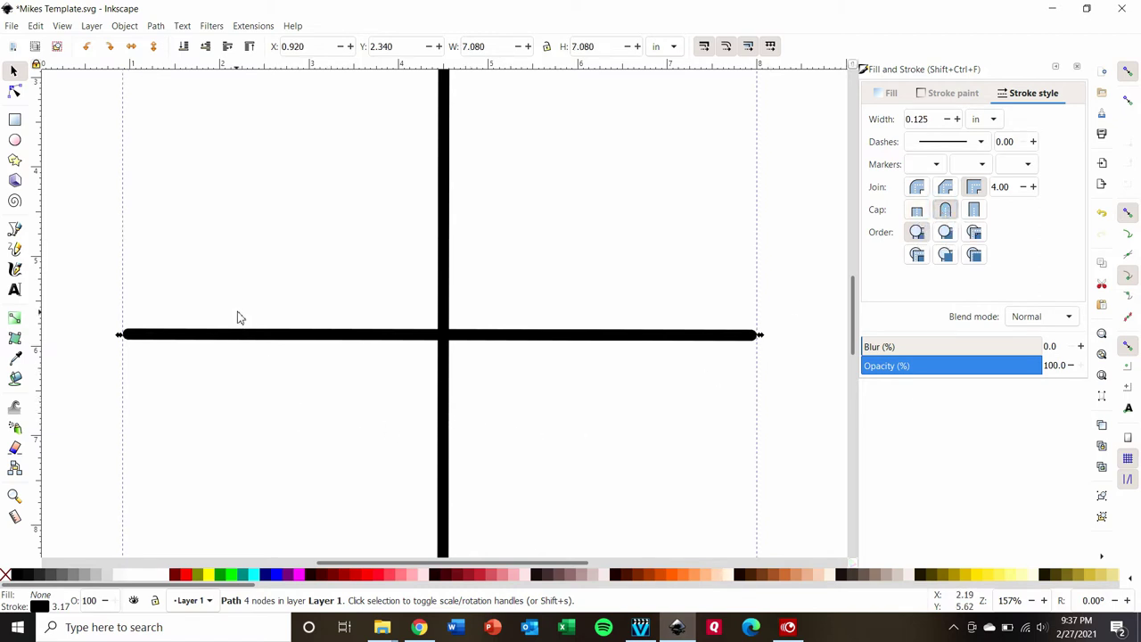
{"action": "left_click", "coordinate": [110, 302]}
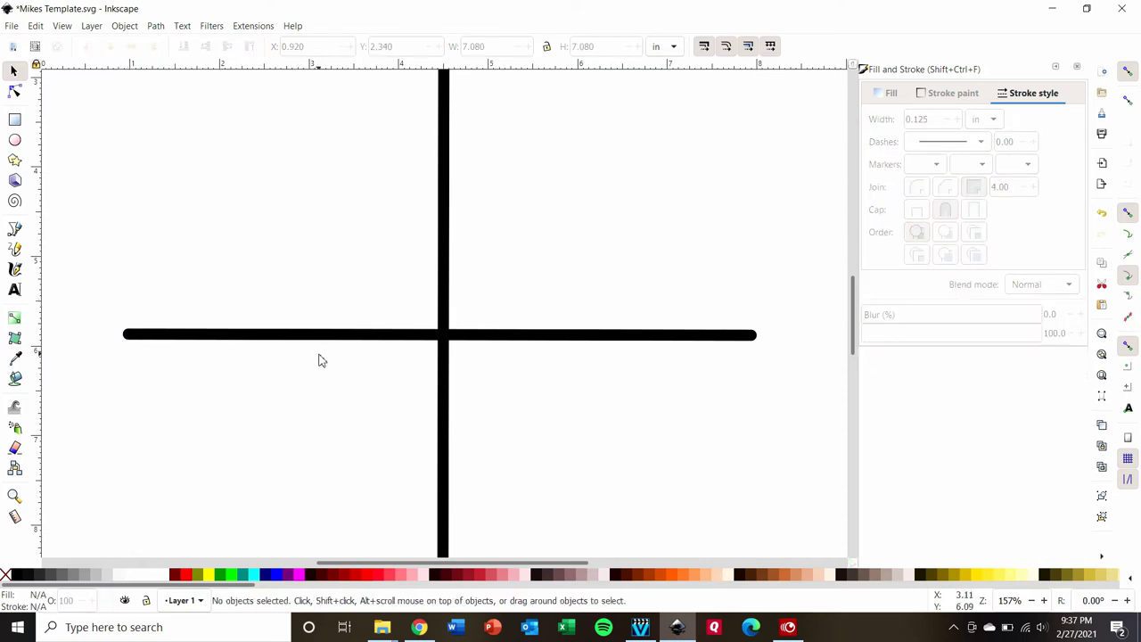
Step: Convert the combined cross's stroke into a filled outline with Stroke to Path
{"action": "left_click", "coordinate": [443, 328]}
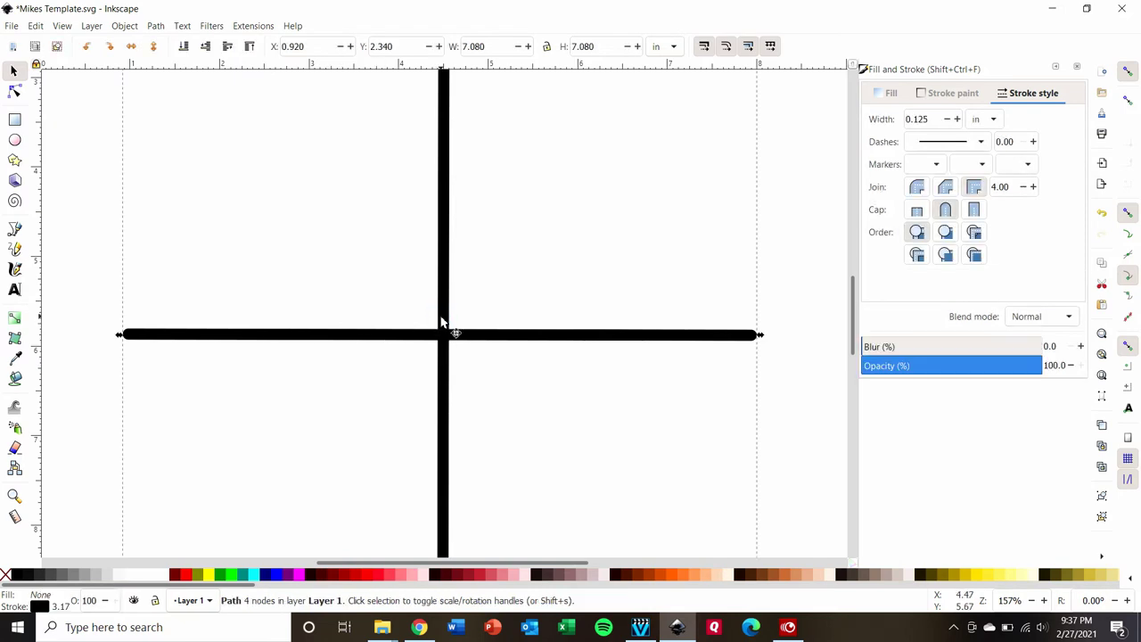
{"action": "left_click", "coordinate": [157, 27]}
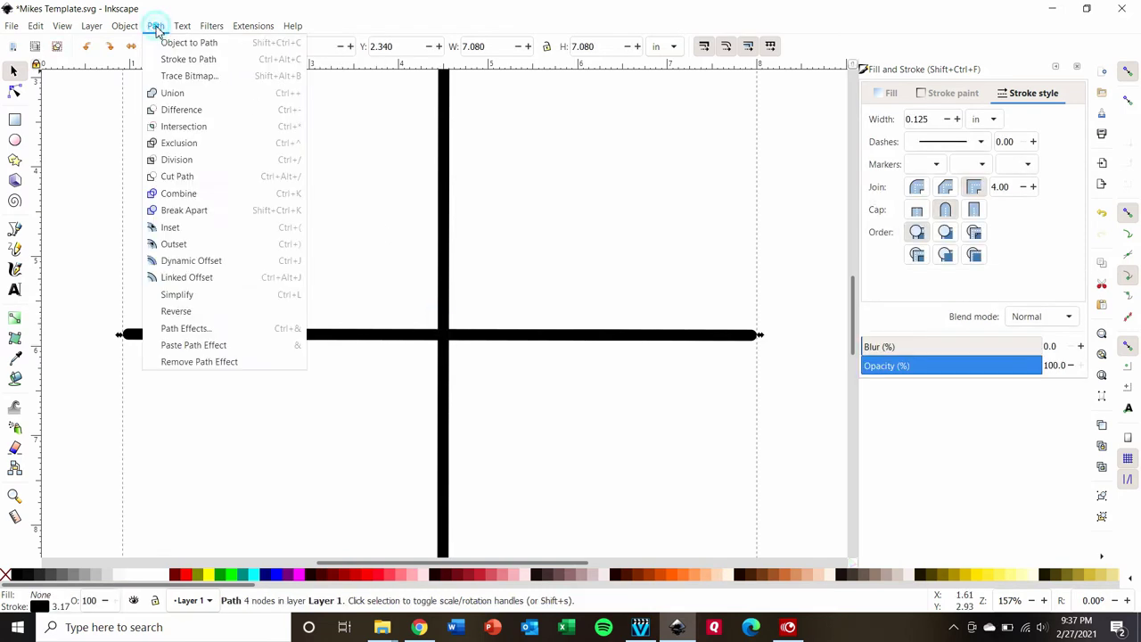
{"action": "left_click", "coordinate": [188, 58]}
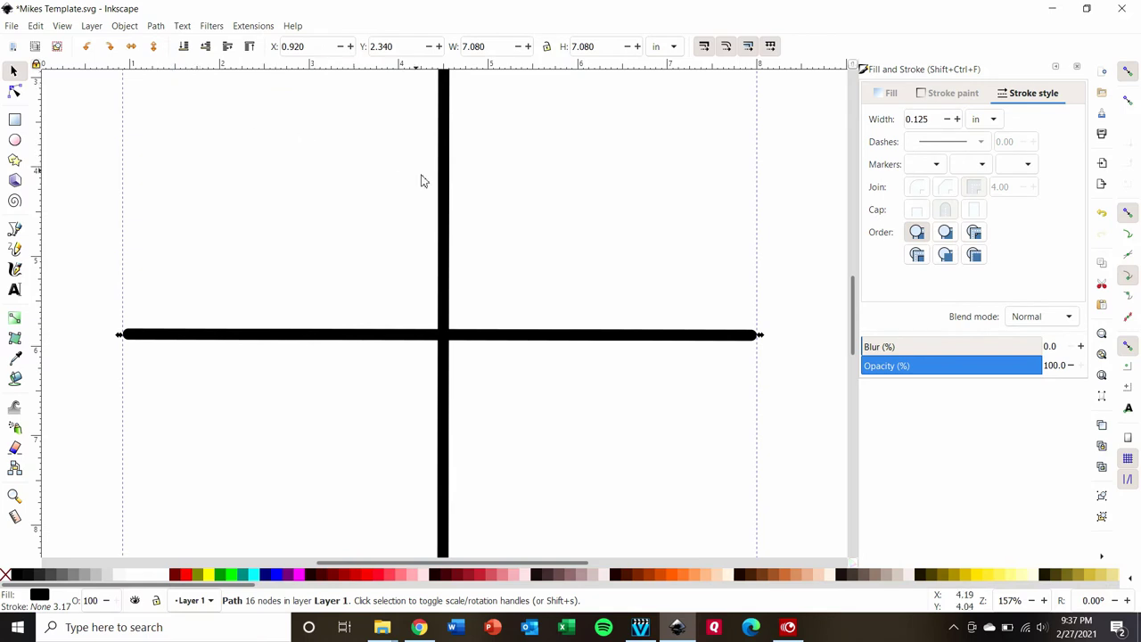
Step: Show the cross outline's nodes and zoom in to inspect its rounded ends
{"action": "left_click", "coordinate": [448, 189]}
{"action": "left_click", "coordinate": [14, 91]}
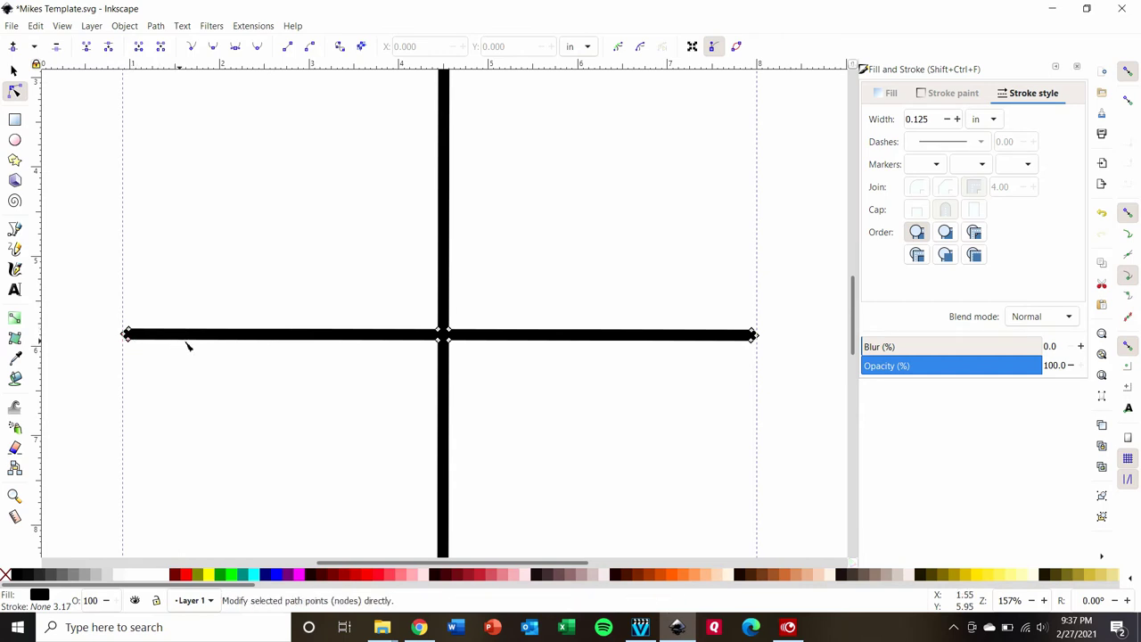
{"action": "scroll", "coordinate": [405, 407], "scroll_direction": "up", "scroll_amount": 1, "text": "ctrl"}
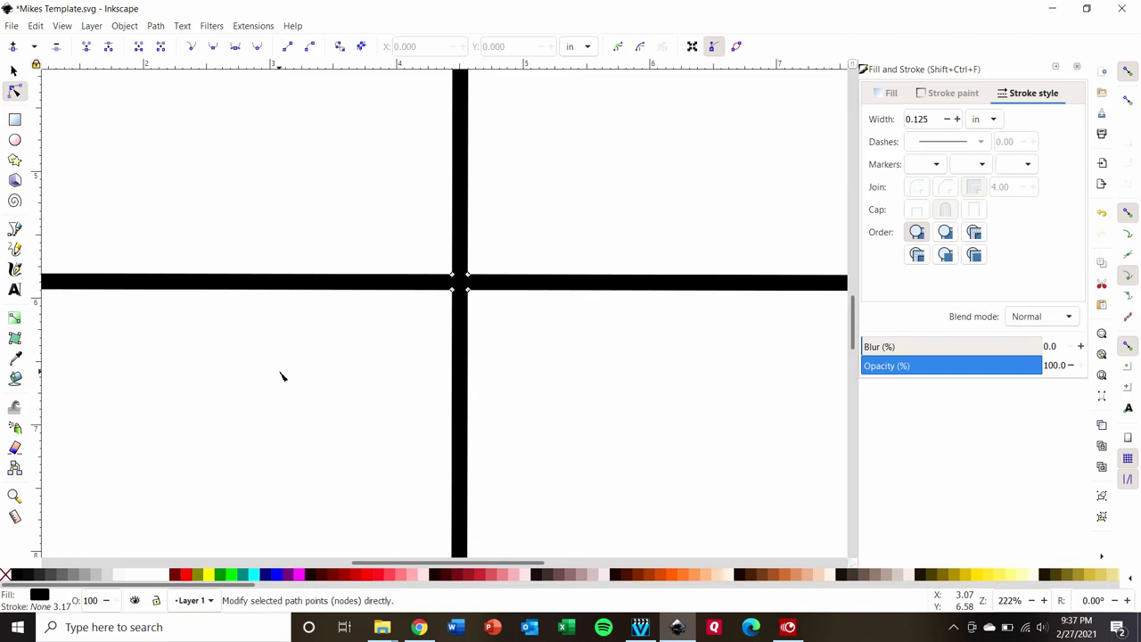
{"action": "middle_click_drag", "start_coordinate": [280, 377], "coordinate": [508, 376]}
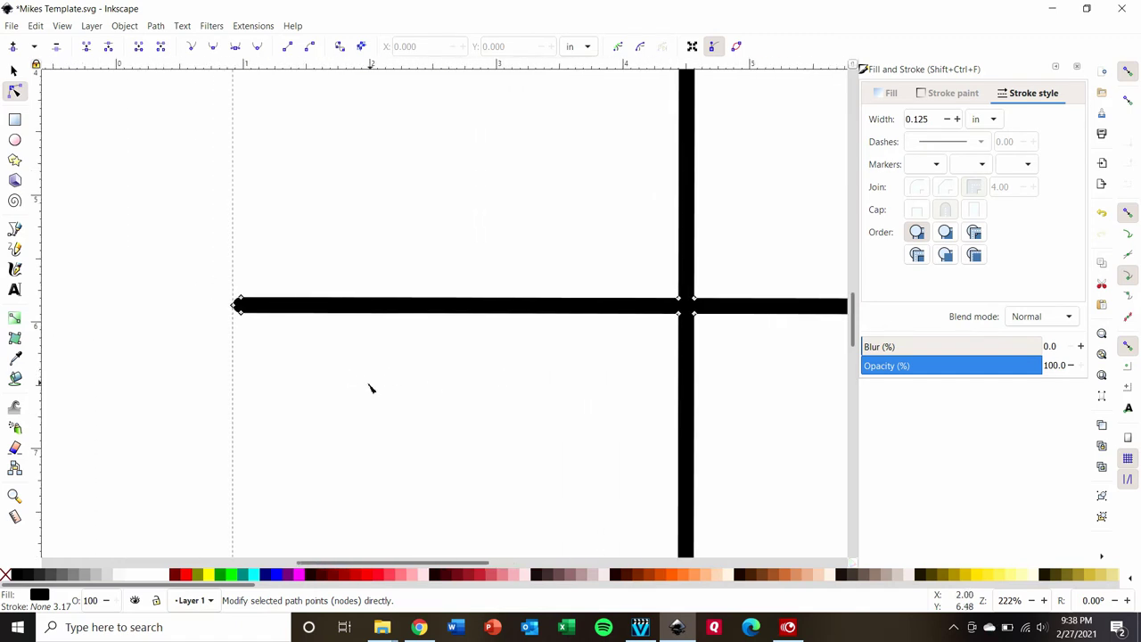
{"action": "scroll", "coordinate": [352, 388], "scroll_direction": "up", "scroll_amount": 2, "text": "ctrl"}
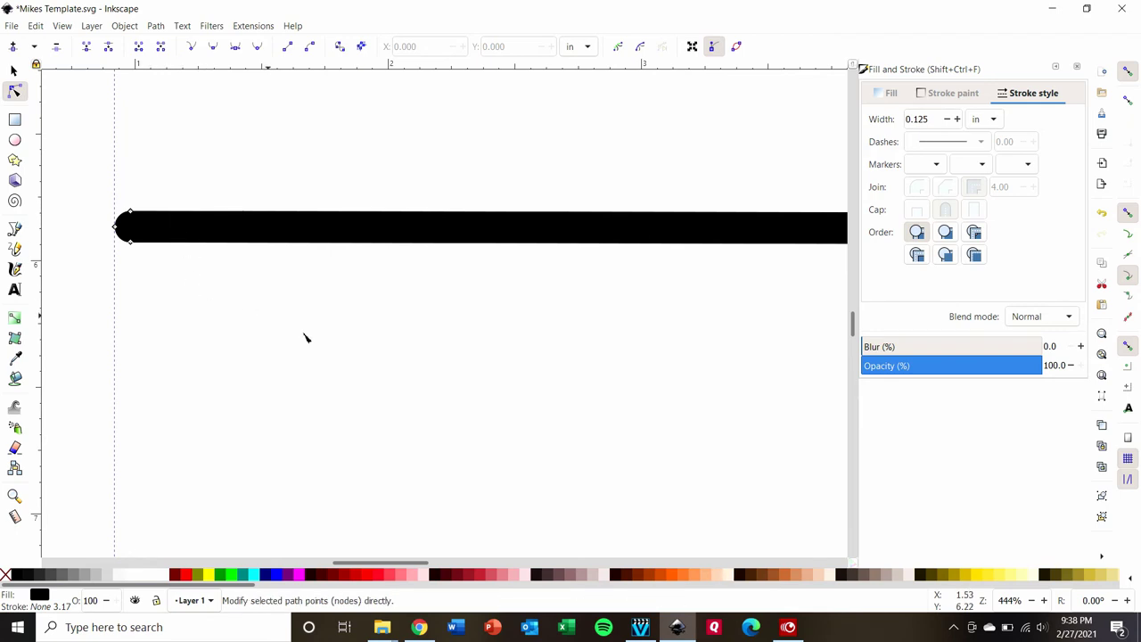
{"action": "scroll", "coordinate": [504, 469], "scroll_direction": "down", "scroll_amount": 2, "text": "ctrl"}
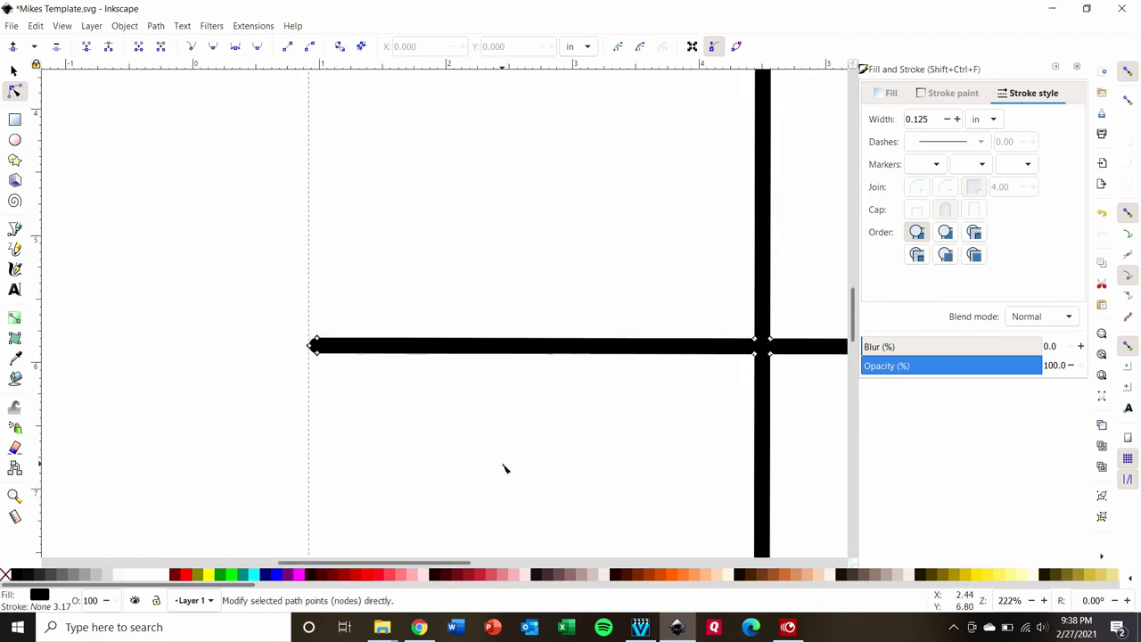
Step: Centre the bars' crossing in view and iconify the Fill and Stroke dock
{"action": "middle_click_drag", "start_coordinate": [571, 446], "coordinate": [273, 446]}
{"action": "scroll", "coordinate": [492, 438], "scroll_direction": "up", "scroll_amount": 2, "text": "ctrl"}
{"action": "scroll", "coordinate": [492, 438], "scroll_direction": "up", "scroll_amount": 1, "text": "ctrl"}
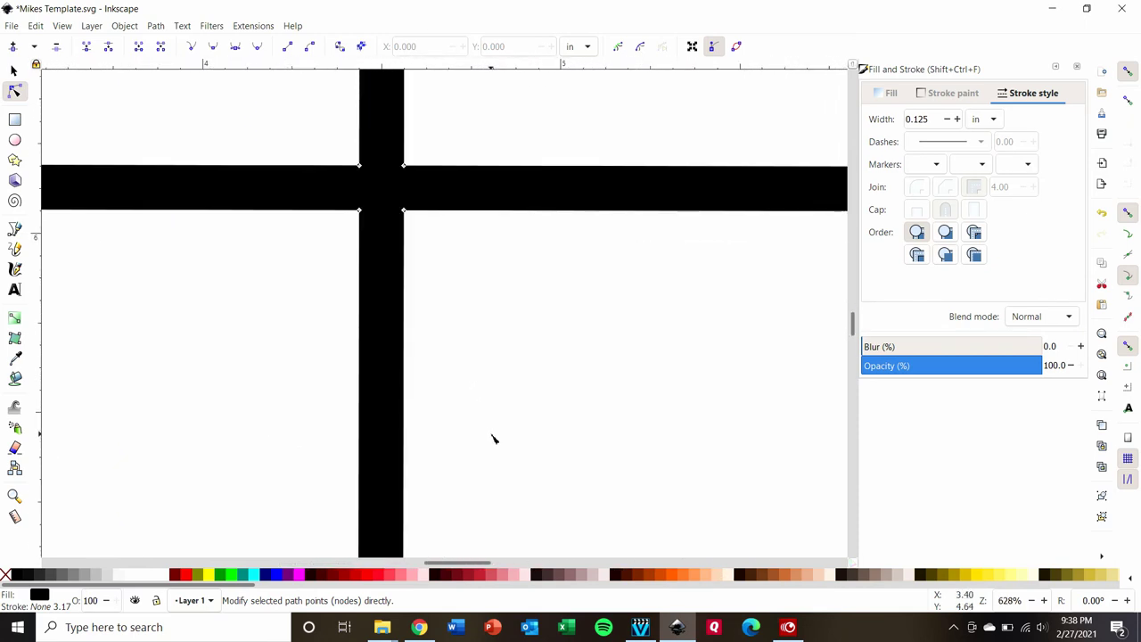
{"action": "middle_click_drag", "start_coordinate": [482, 318], "coordinate": [548, 444]}
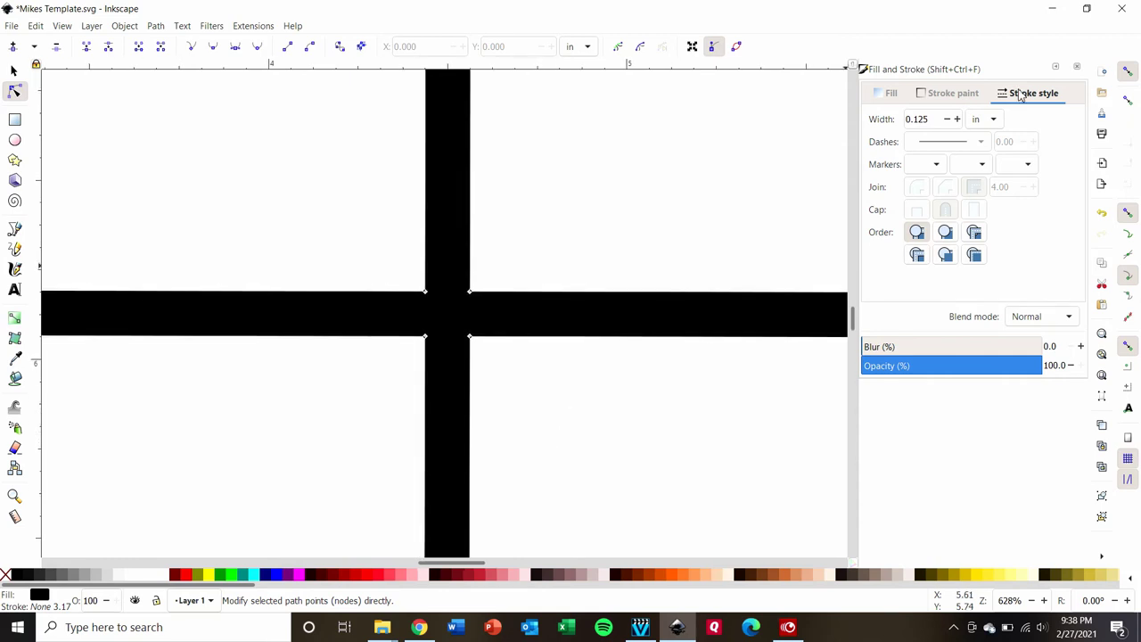
{"action": "left_click", "coordinate": [1058, 68]}
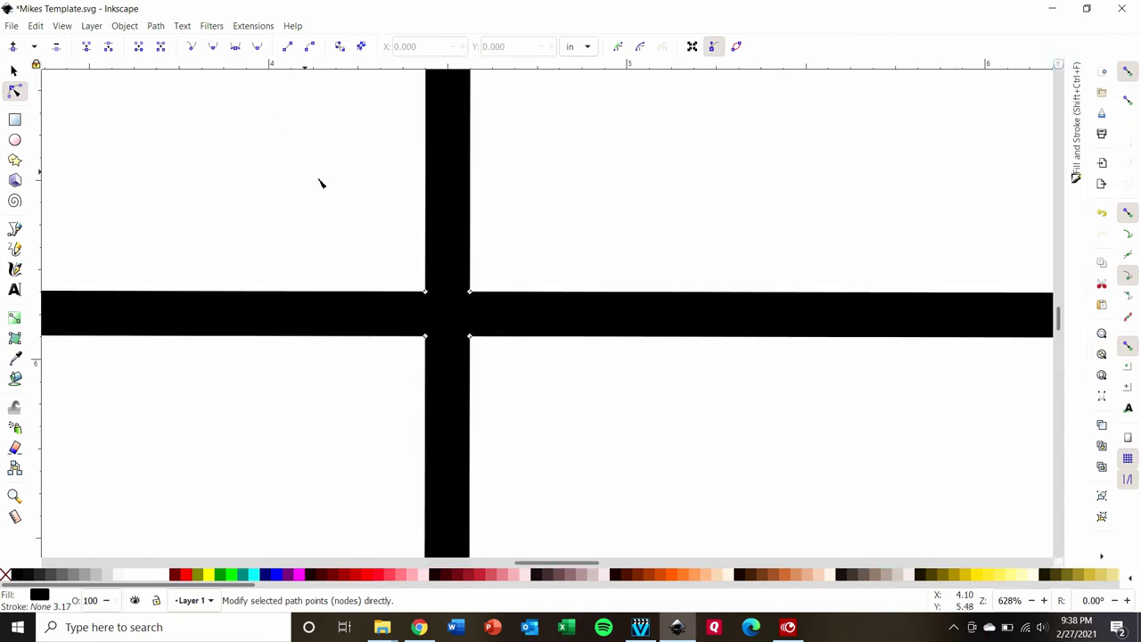
Step: Add a Corners (Fillet/Chamfer) path effect to the cross, with units in inches
{"action": "left_click", "coordinate": [14, 71]}
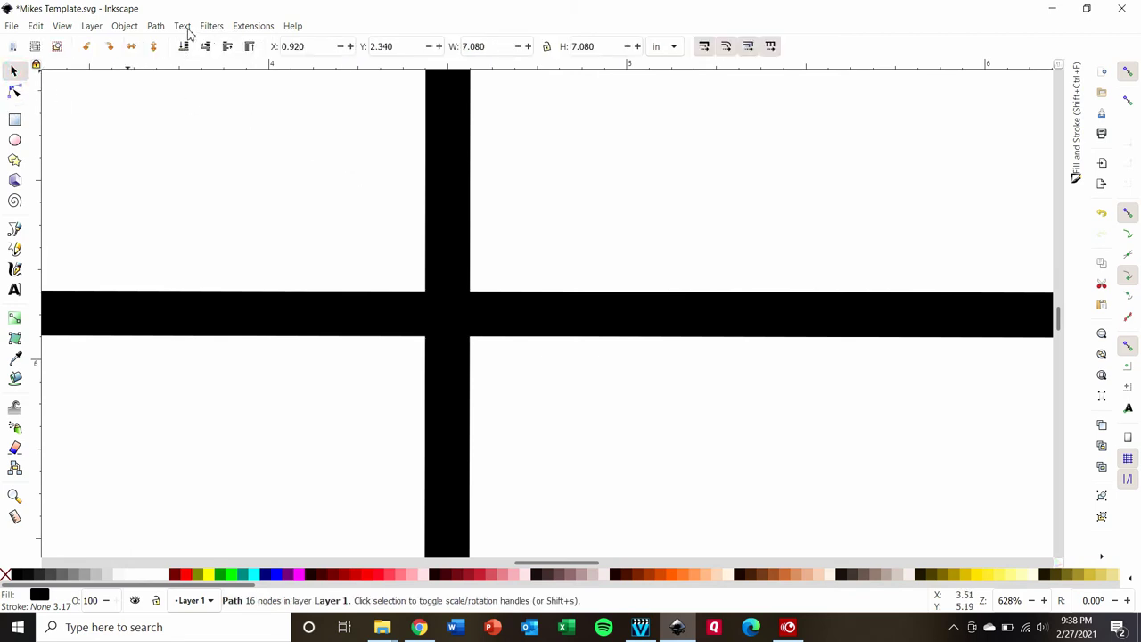
{"action": "left_click", "coordinate": [159, 29]}
{"action": "left_click", "coordinate": [184, 328]}
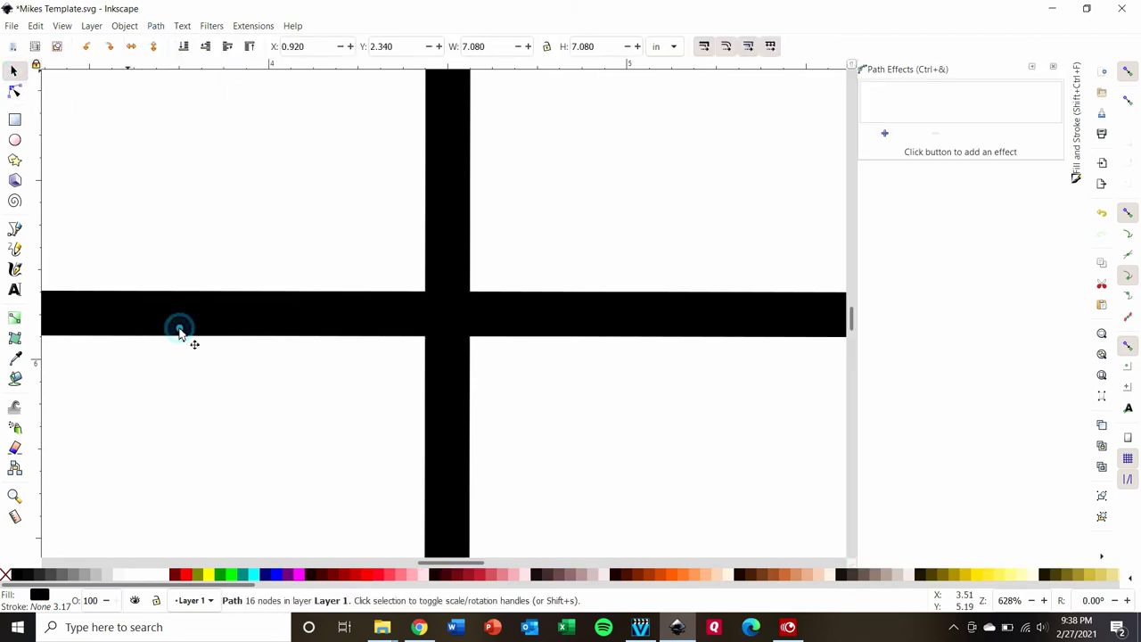
{"action": "left_click", "coordinate": [885, 134]}
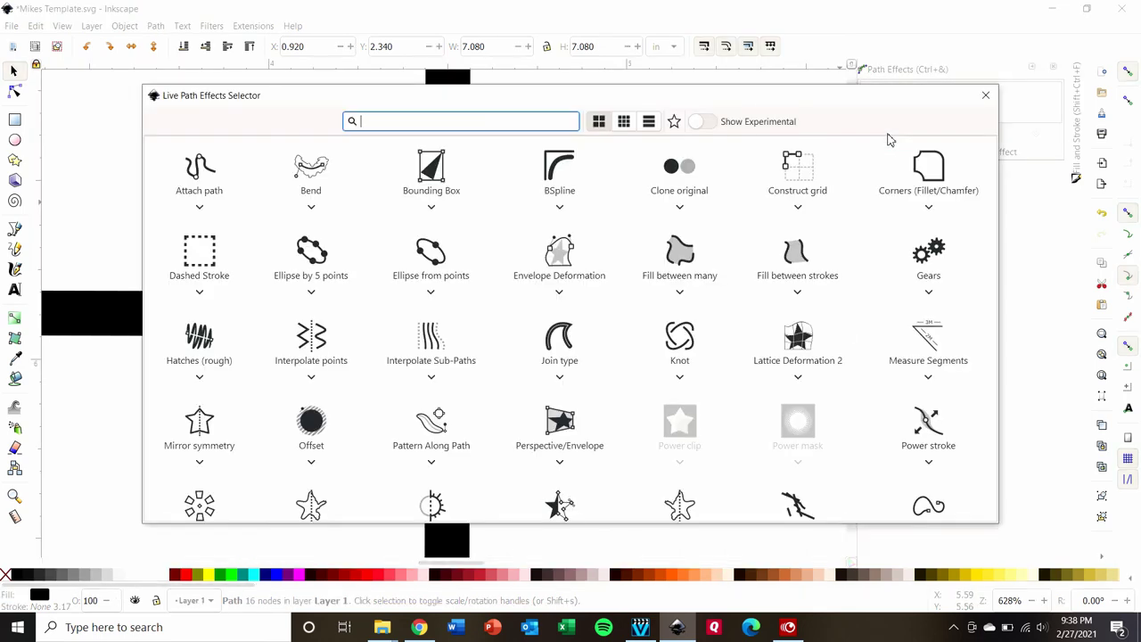
{"action": "left_click", "coordinate": [924, 169]}
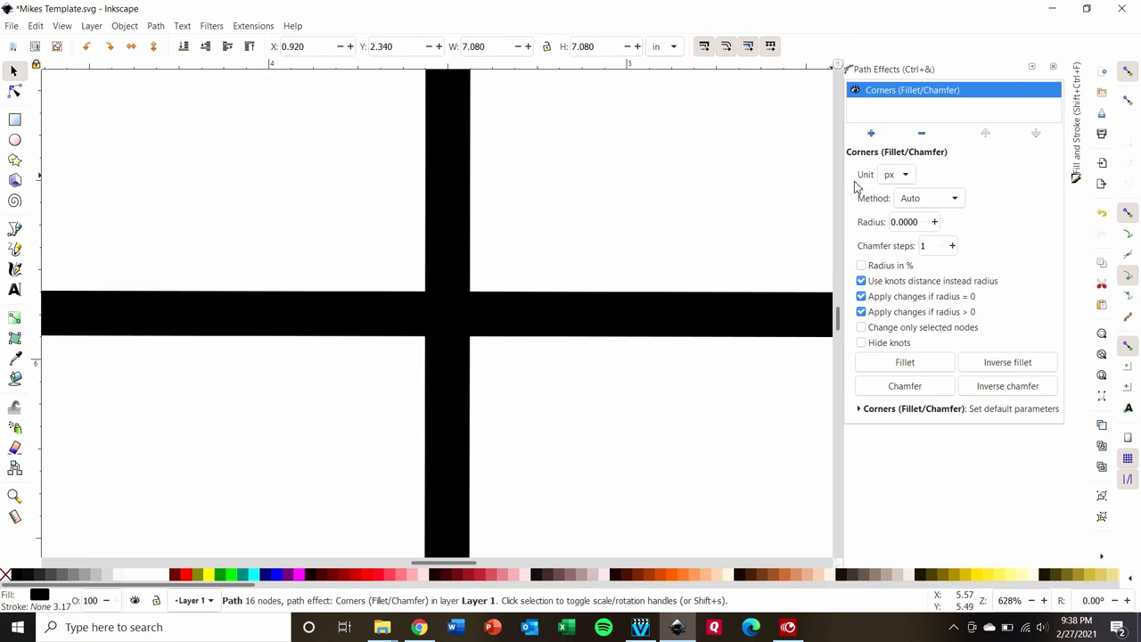
{"action": "left_click", "coordinate": [906, 177]}
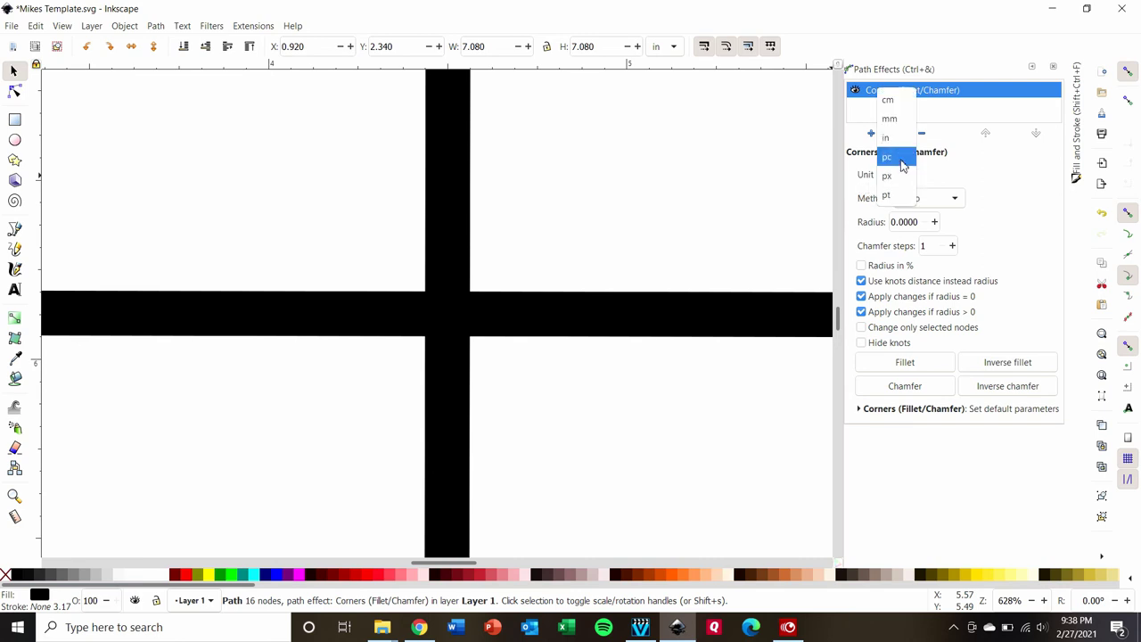
{"action": "left_click", "coordinate": [891, 138]}
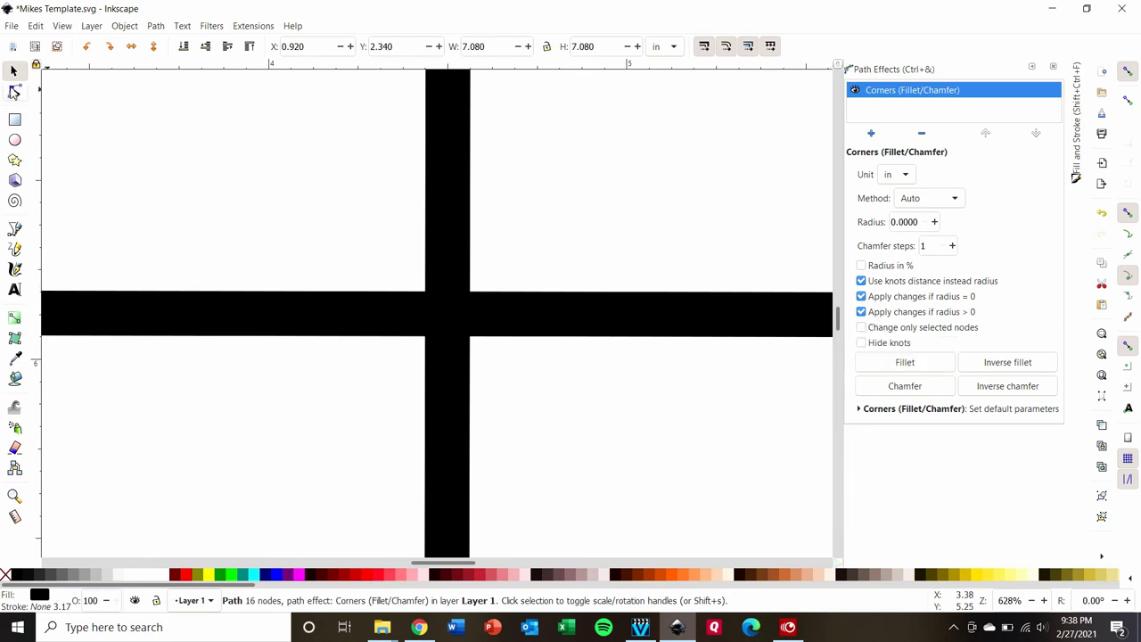
Step: Round only the four inner centre corners with a 1/32 (0.0312 in) radius
{"action": "left_click", "coordinate": [13, 92]}
{"action": "left_click_drag", "start_coordinate": [377, 262], "coordinate": [530, 369]}
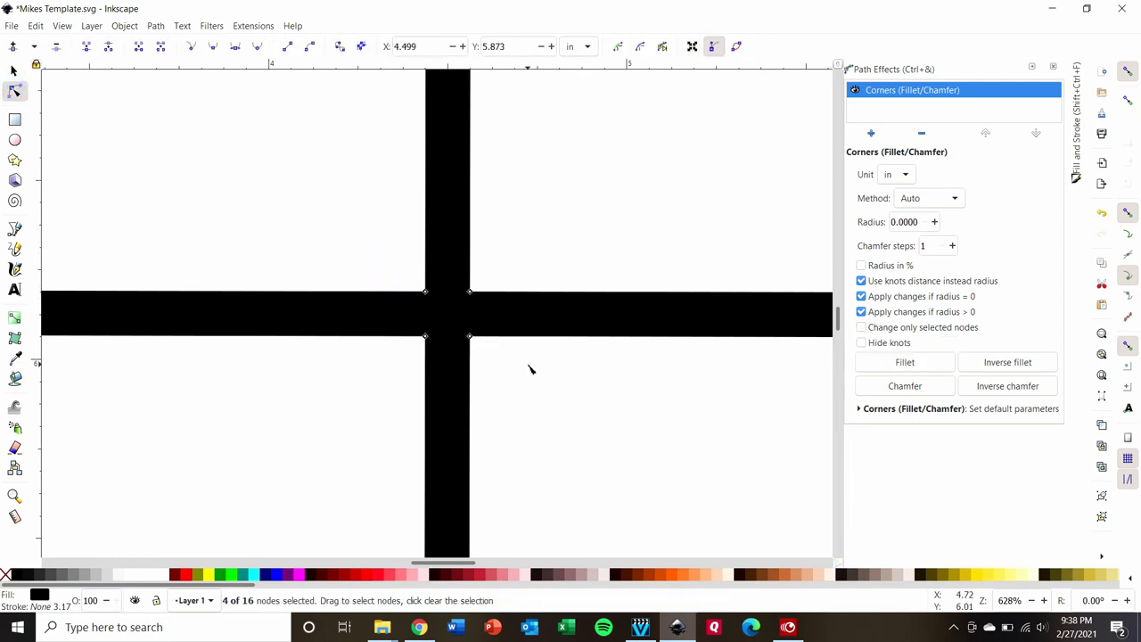
{"action": "left_click", "coordinate": [863, 328]}
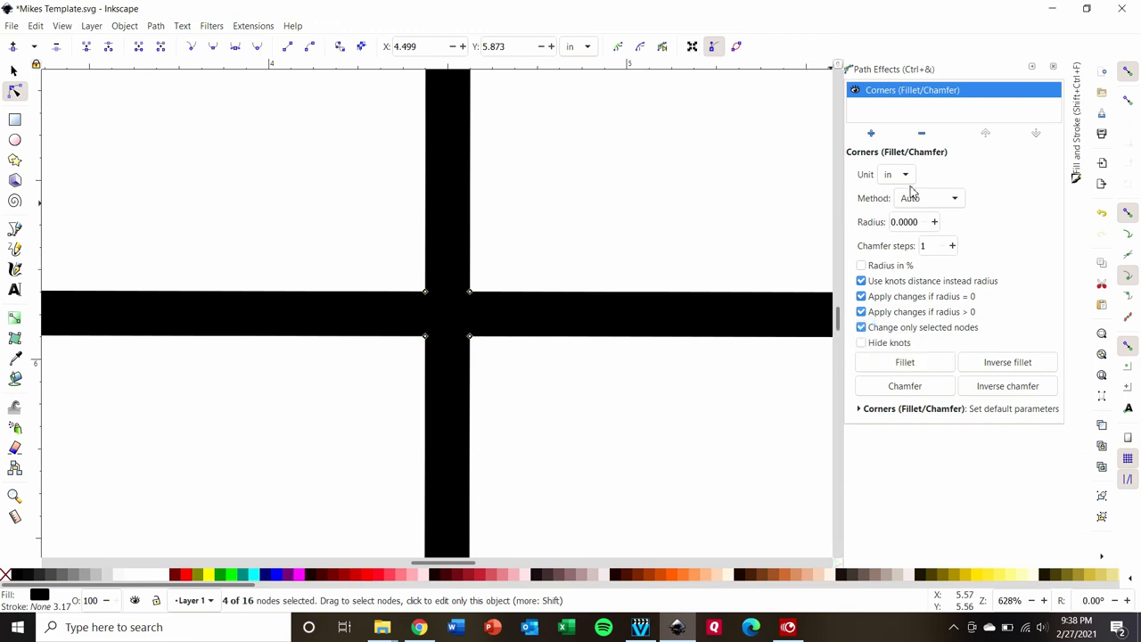
{"action": "left_click_drag", "start_coordinate": [918, 222], "coordinate": [859, 224]}
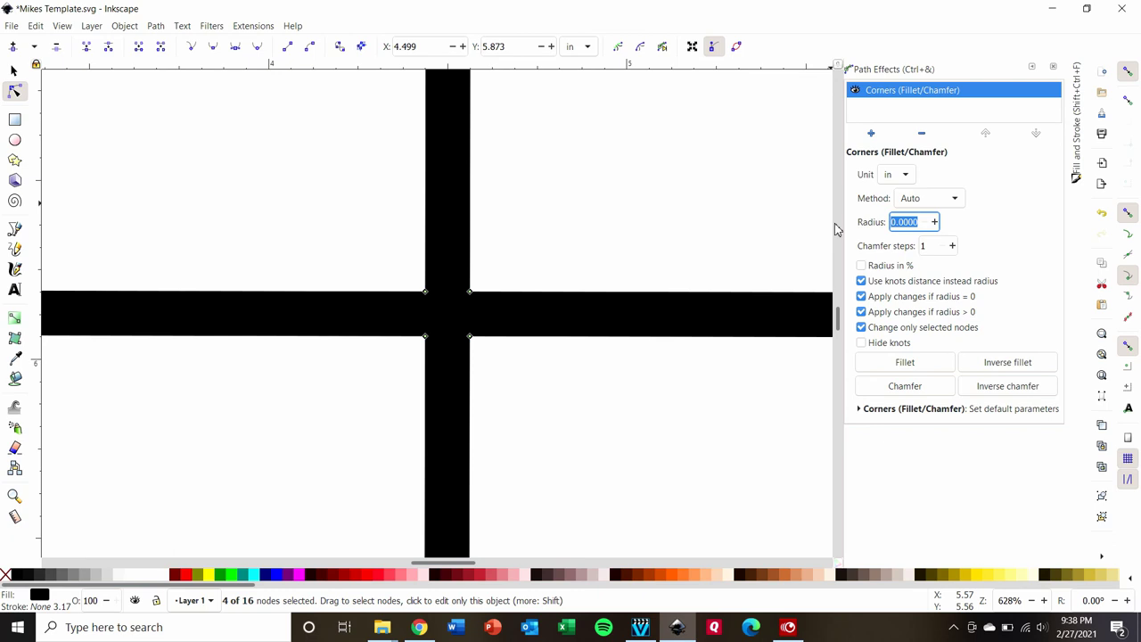
{"action": "type", "text": "1/32"}
{"action": "key", "text": "Return"}
{"action": "left_click", "coordinate": [756, 241]}
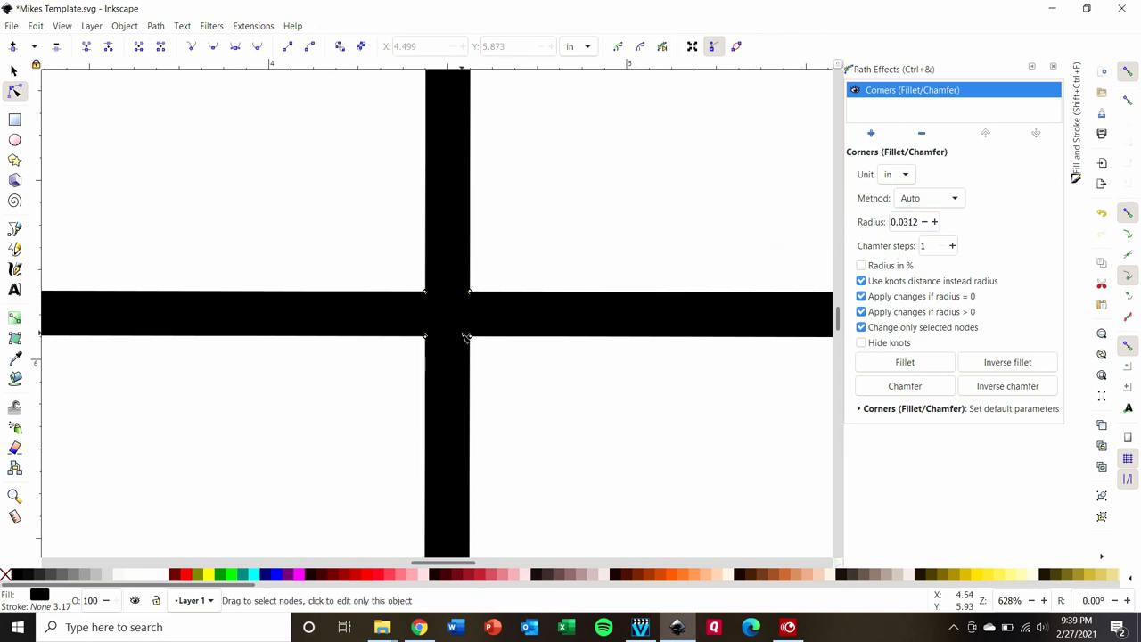
{"action": "scroll", "coordinate": [464, 337], "scroll_direction": "up", "scroll_amount": 1, "text": "ctrl"}
{"action": "scroll", "coordinate": [464, 337], "scroll_direction": "up", "scroll_amount": 3, "text": "ctrl"}
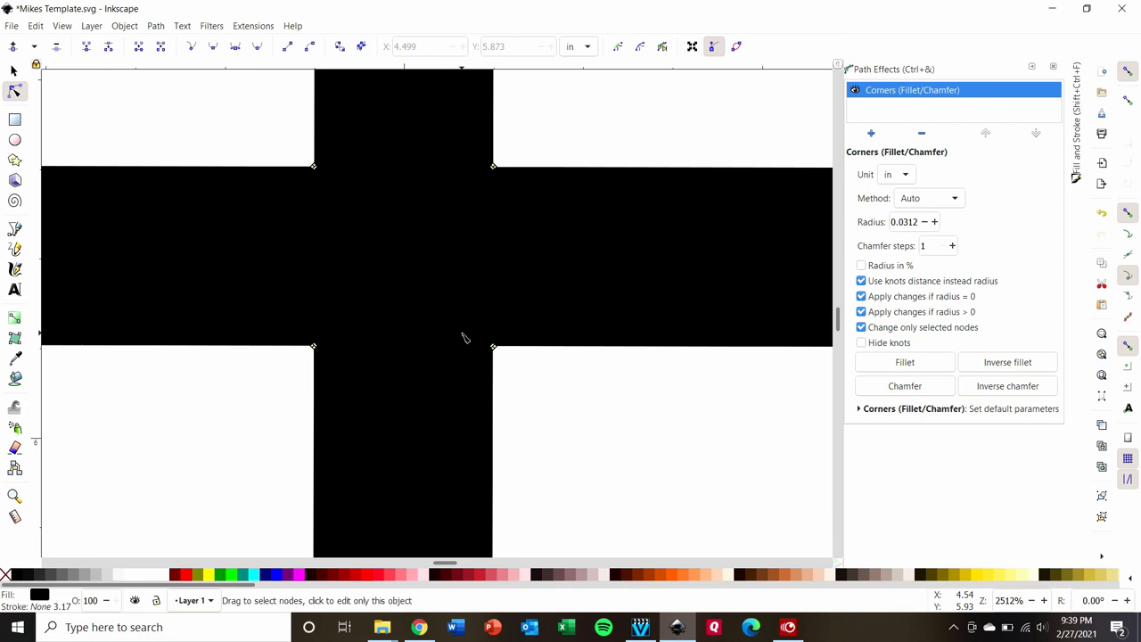
{"action": "scroll", "coordinate": [463, 337], "scroll_direction": "up", "scroll_amount": 1, "text": "ctrl"}
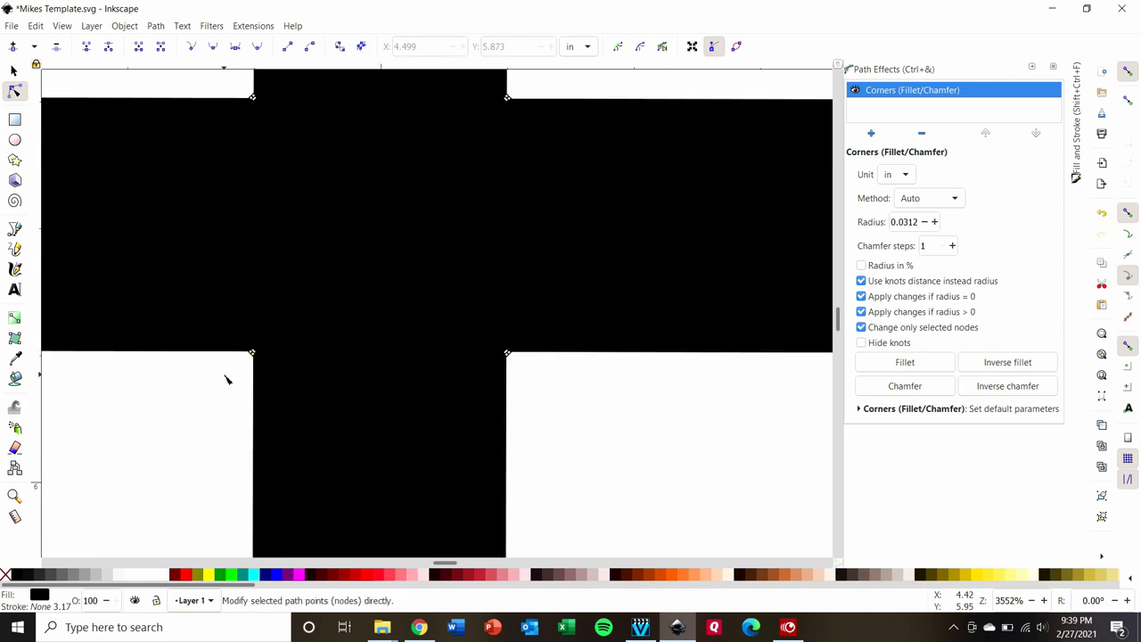
{"action": "scroll", "coordinate": [226, 384], "scroll_direction": "up", "scroll_amount": 6, "text": "ctrl"}
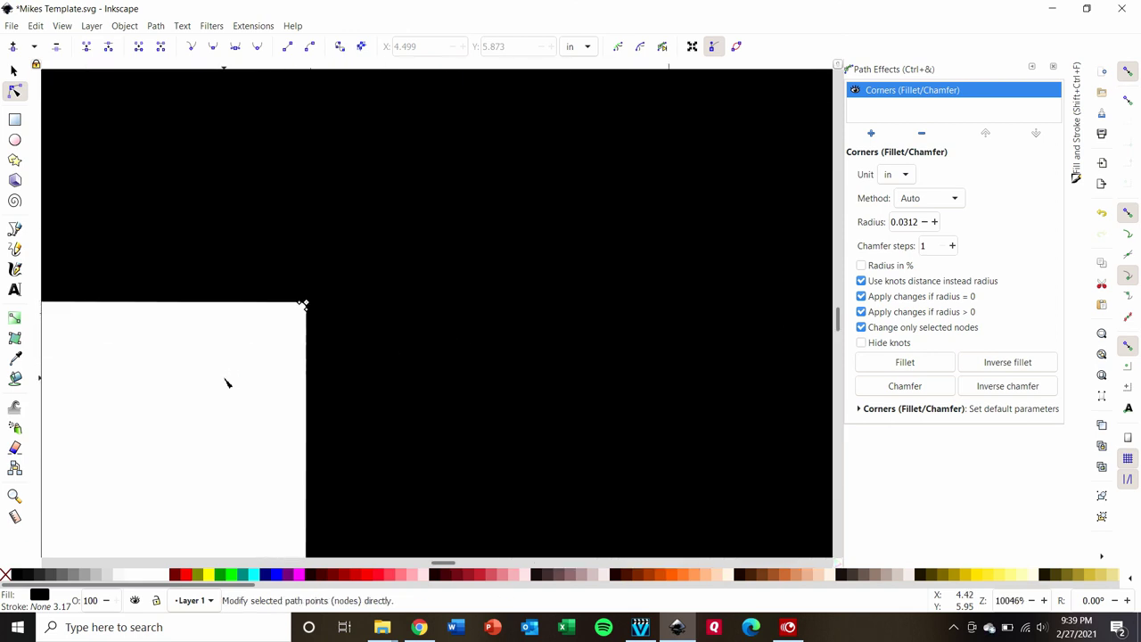